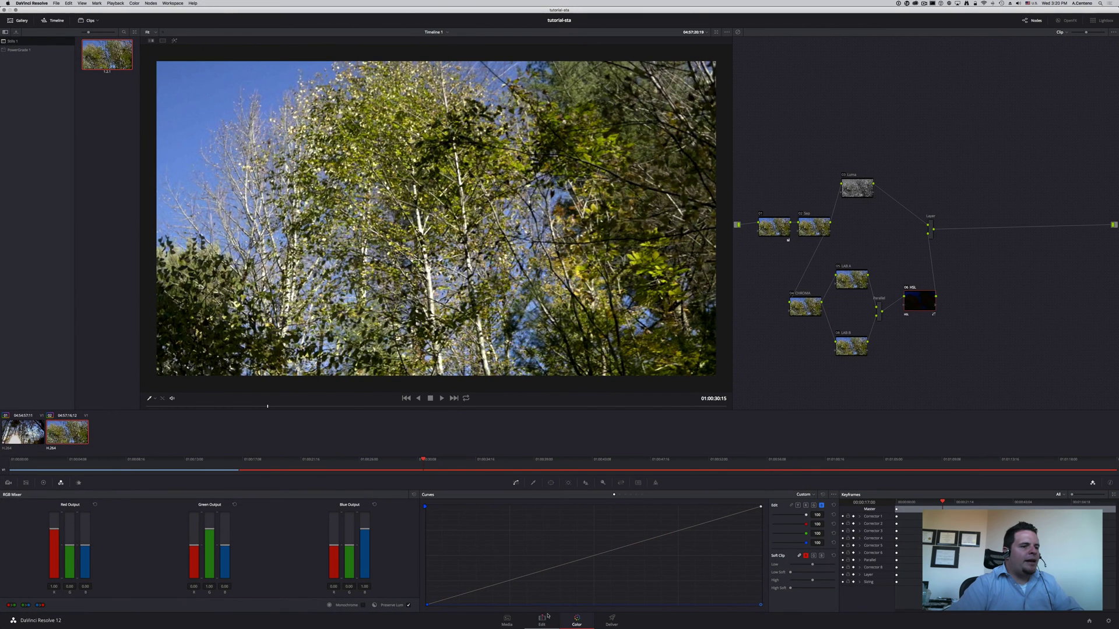
Remove nodes 02–06, LAB B, Parallel and Layer so only node 01 remains in the graph
click(542, 619)
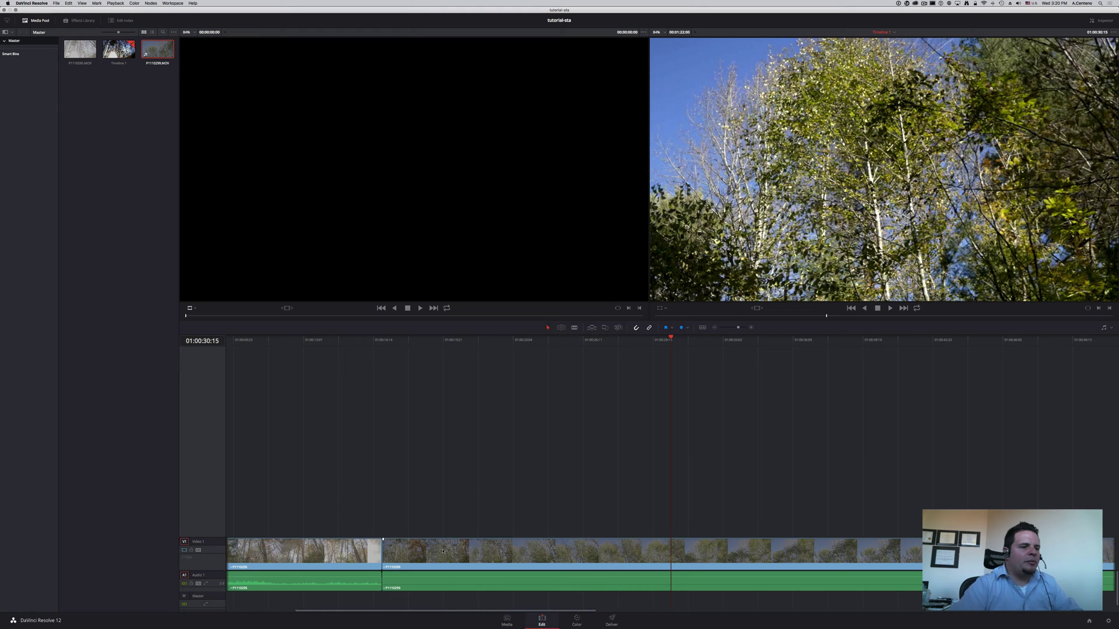
click(577, 619)
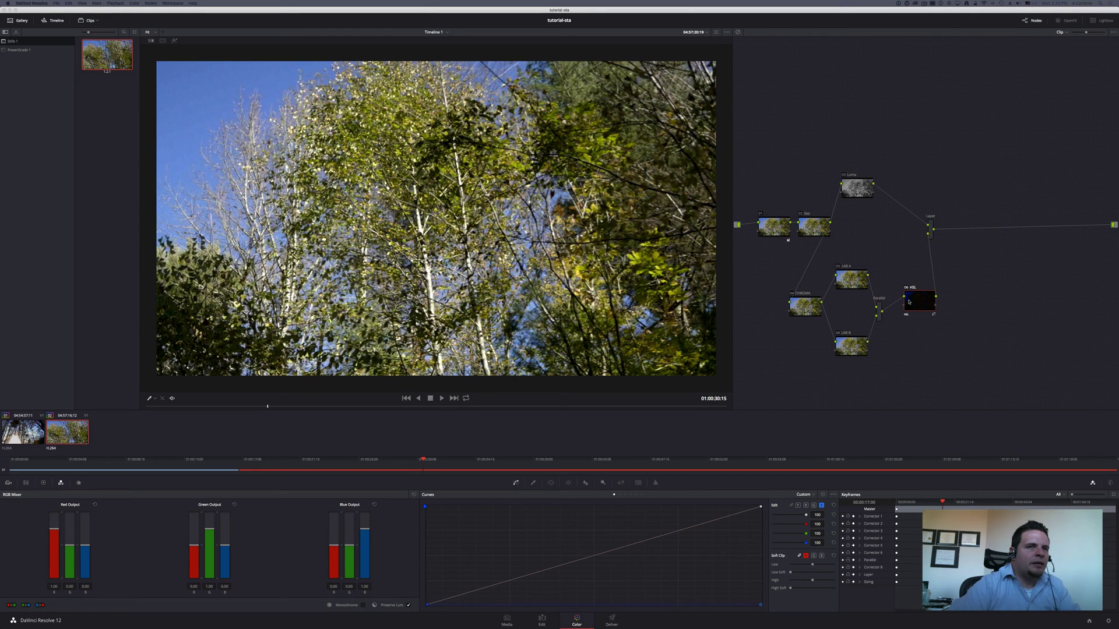
click(917, 302)
key(super+z)
key(super+z)
key(super+z)
key(super+z)
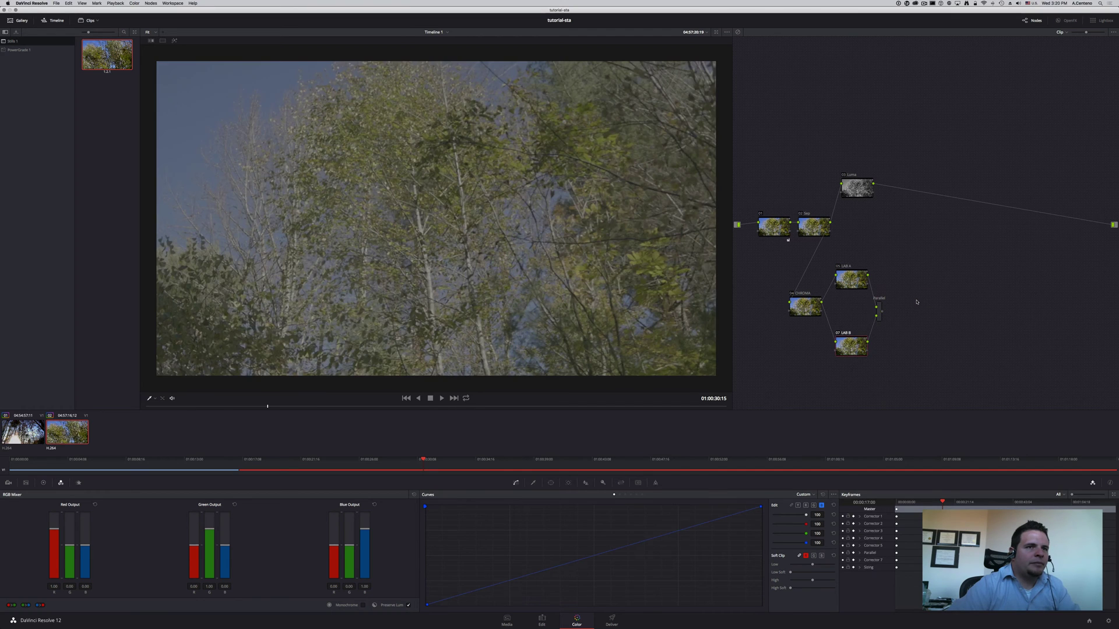
key(super+z)
key(super+z)
key(super+z)
key(super+z)
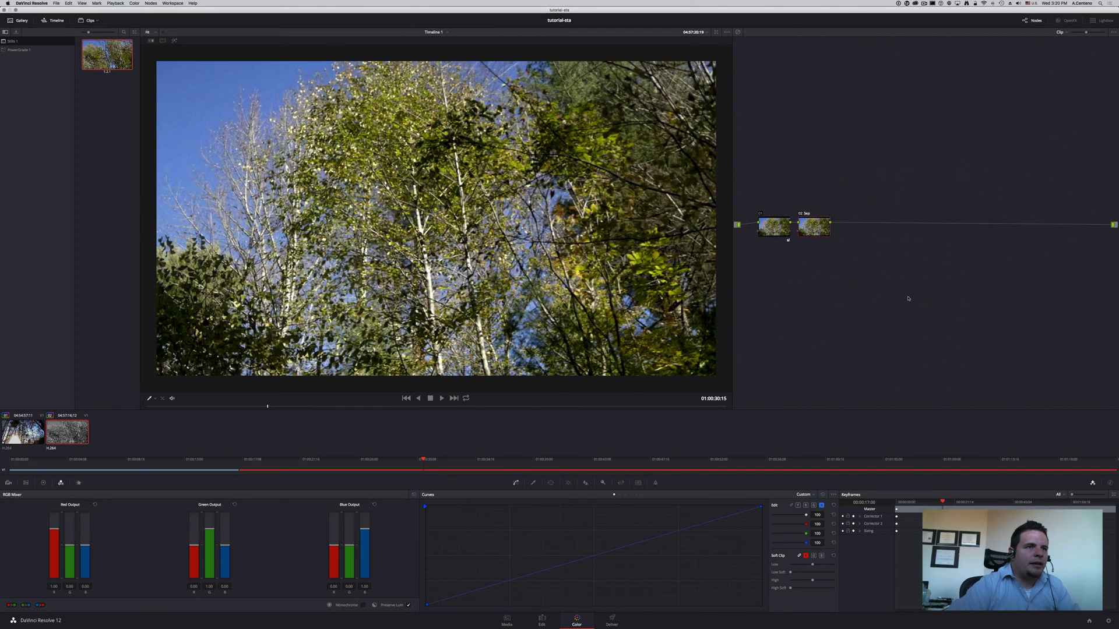
drag(780, 231, 772, 231)
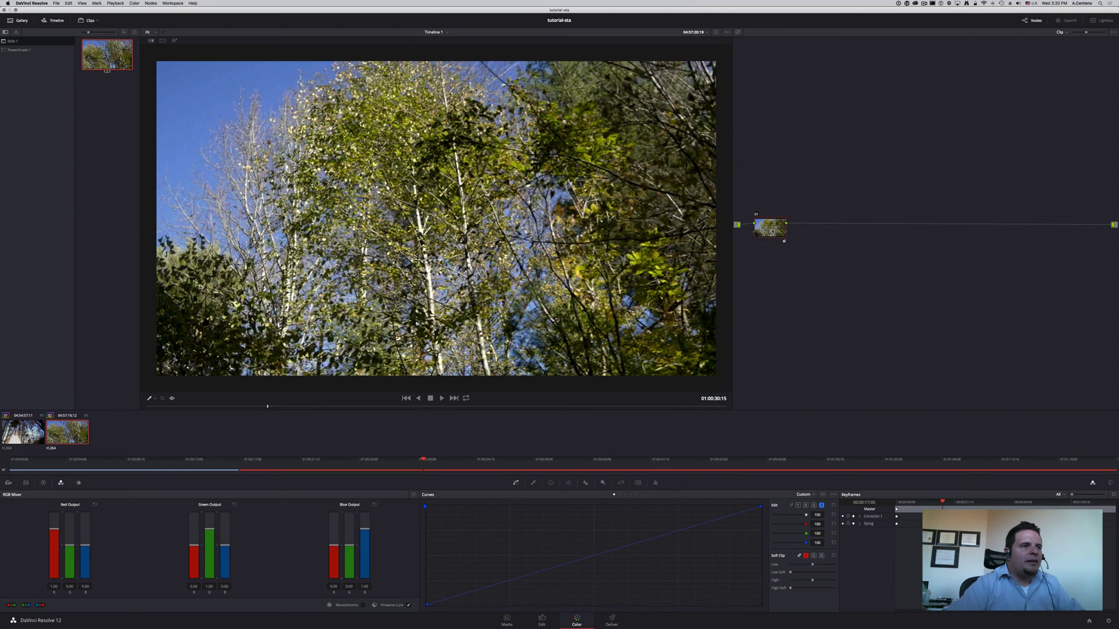
Add serial node 02 and label node 01 'correction', toggling it off and on to compare
key(alt+s)
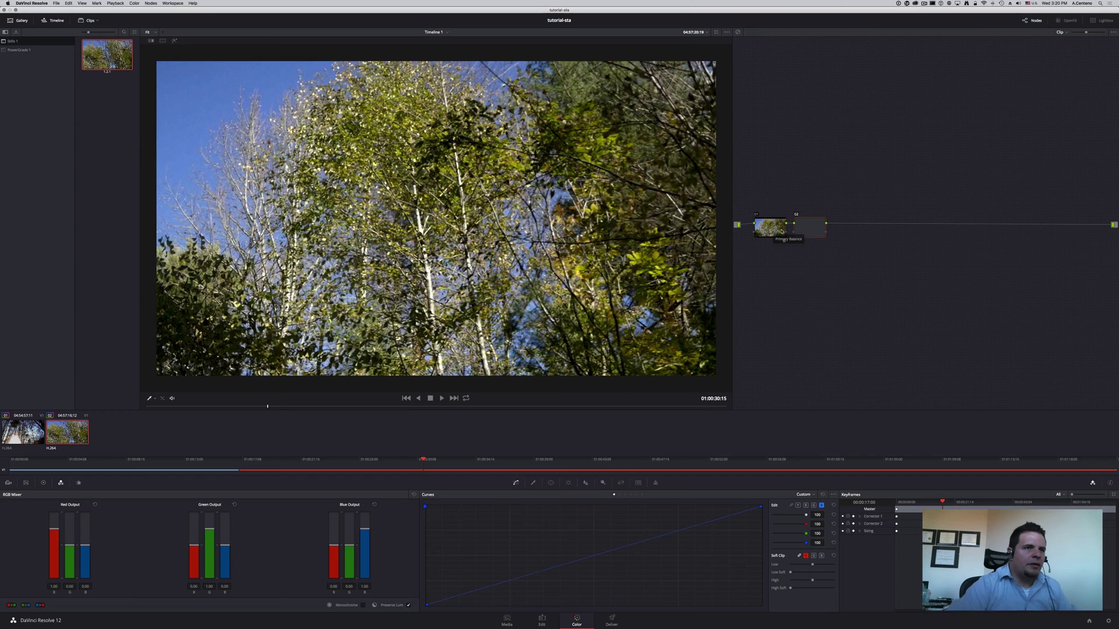
right_click(781, 231)
click(793, 233)
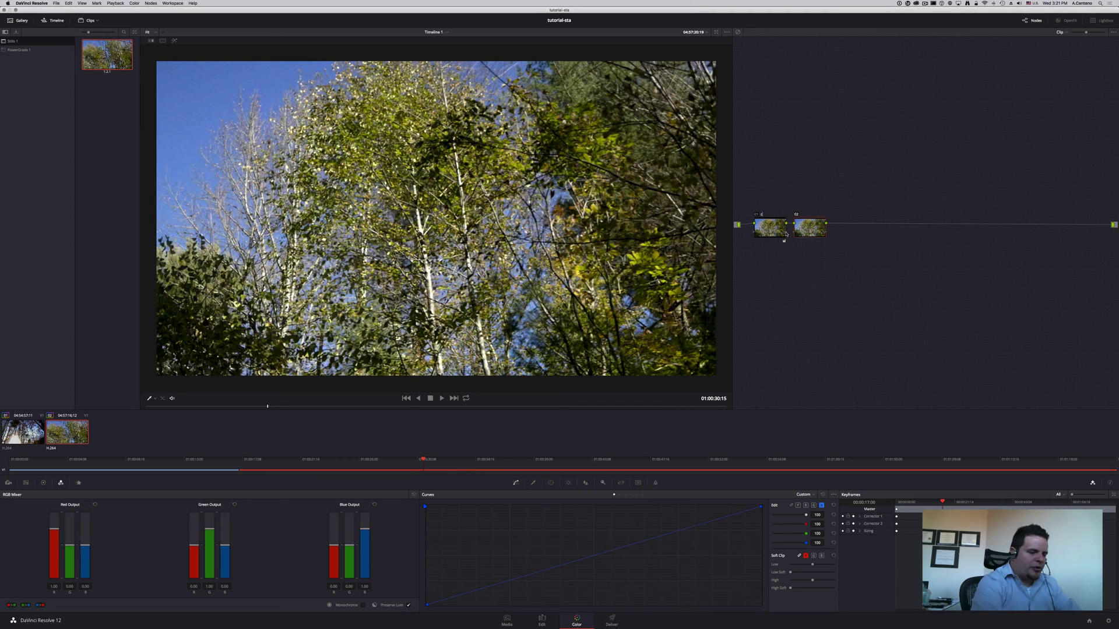
key(Return)
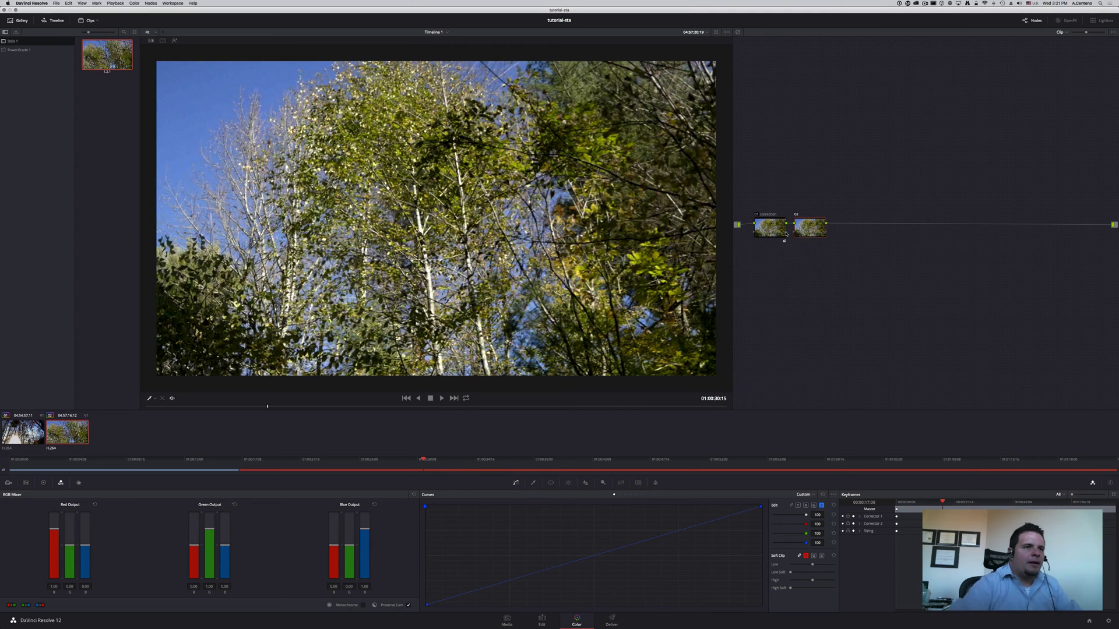
key(super+d)
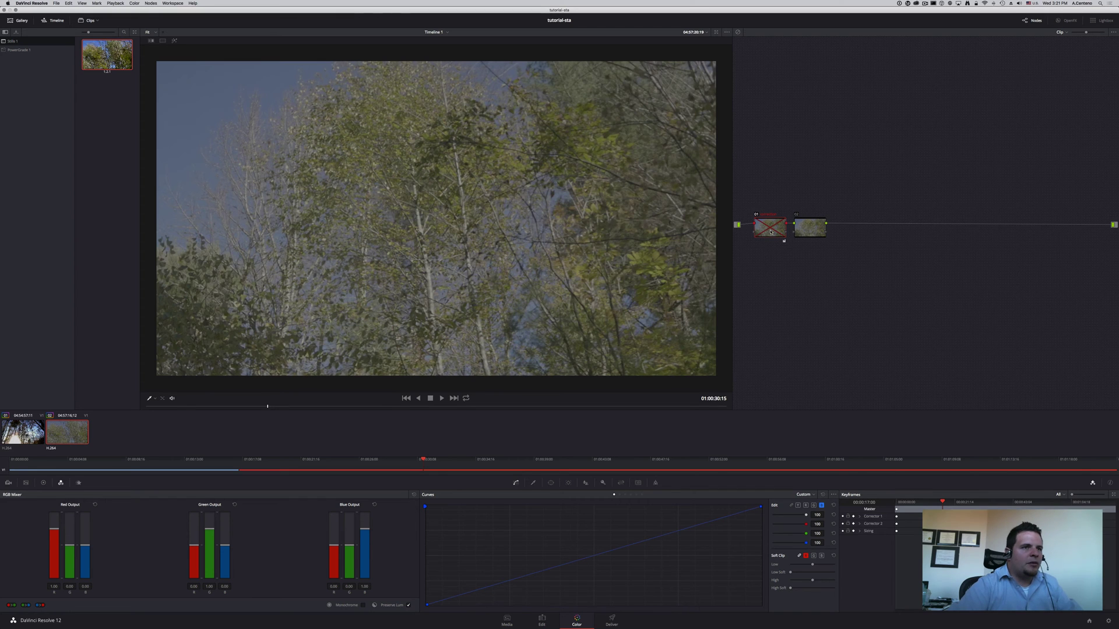
key(super+d)
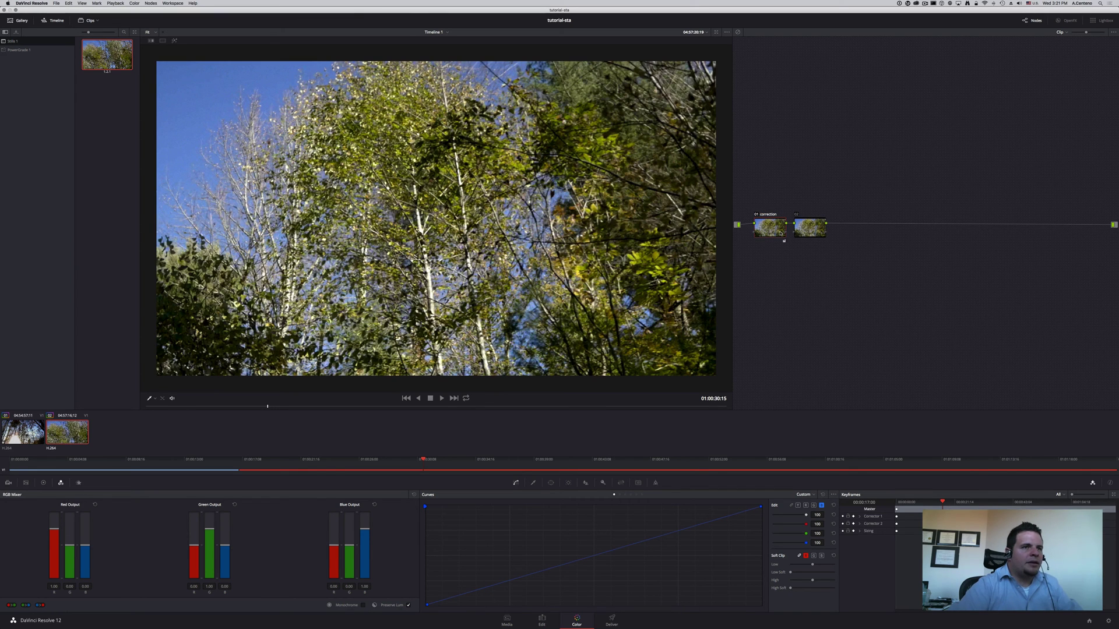
Label node 02 'sat' for saturation and show the Primaries color wheels
click(796, 232)
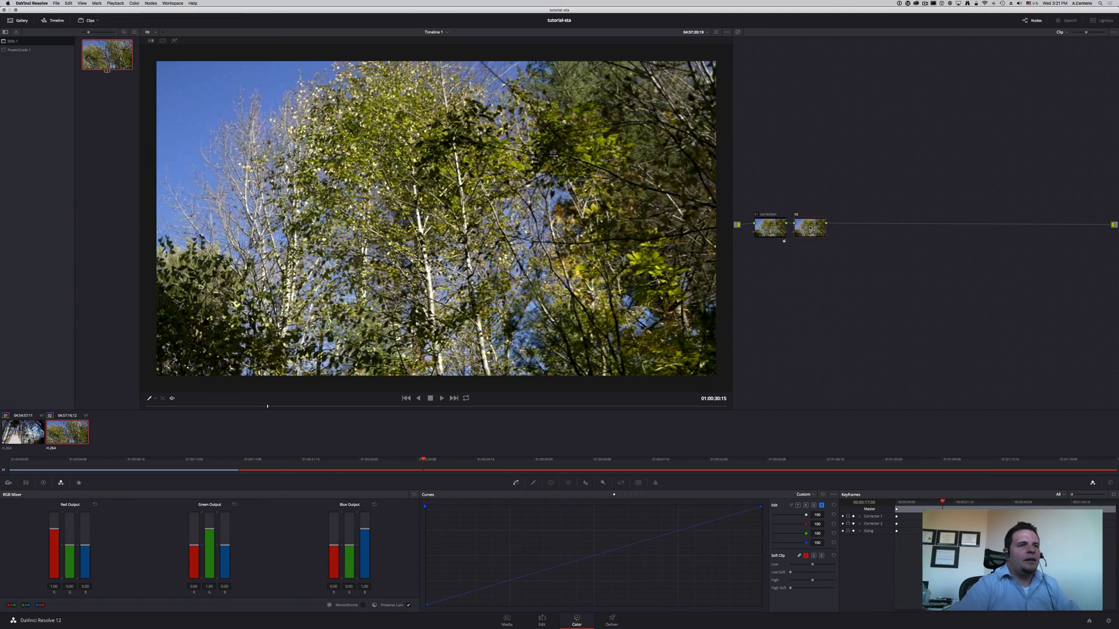
drag(796, 232, 805, 231)
right_click(826, 231)
click(834, 230)
text(saturation)
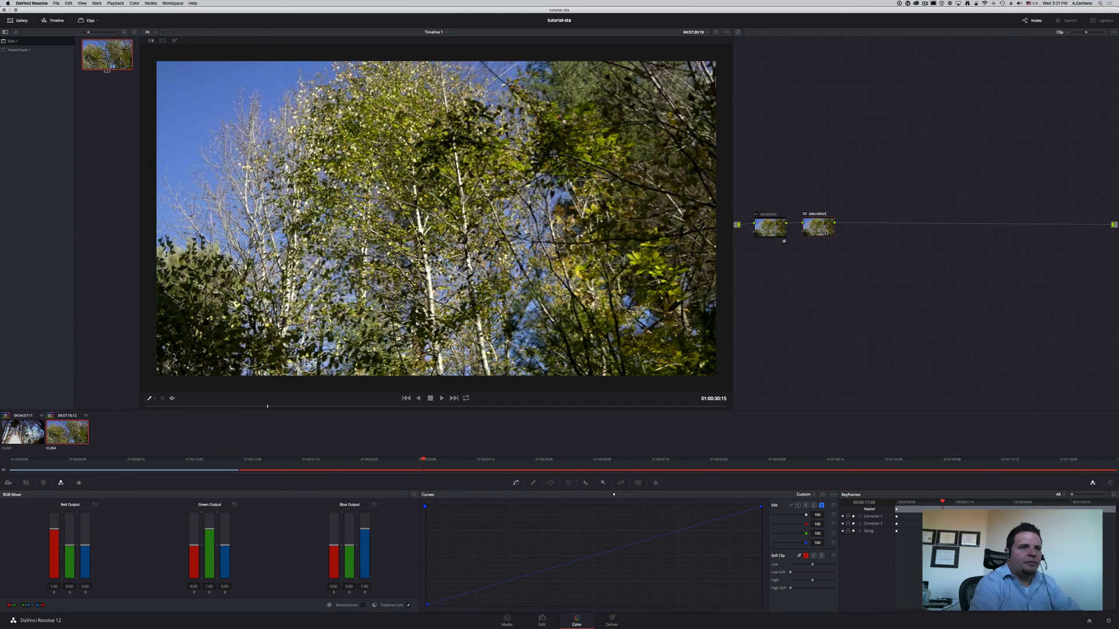
key(Return)
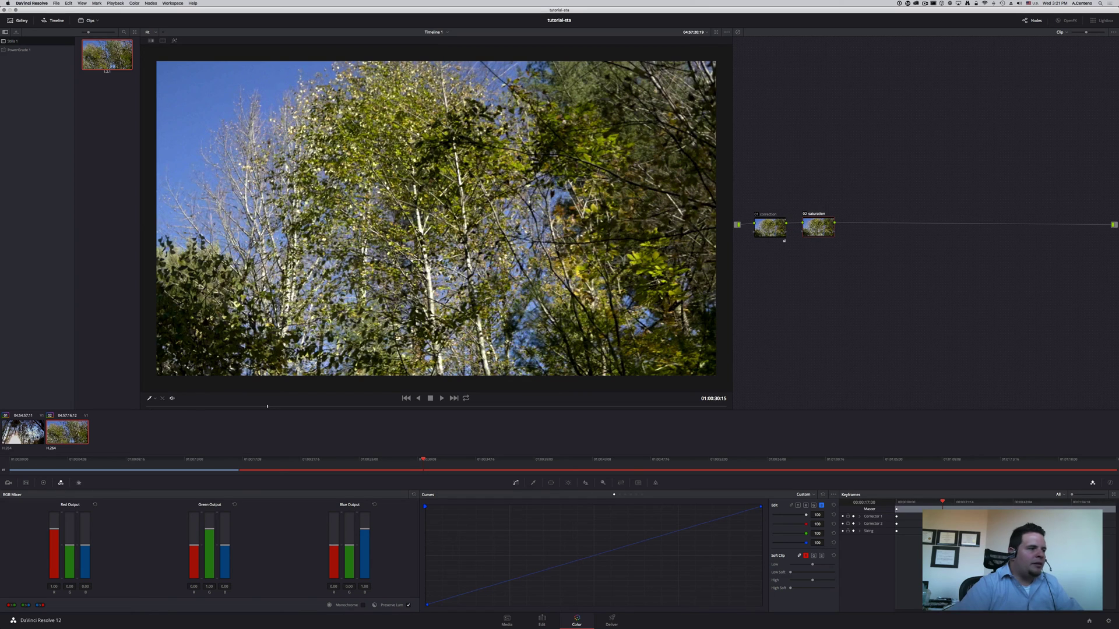
click(43, 482)
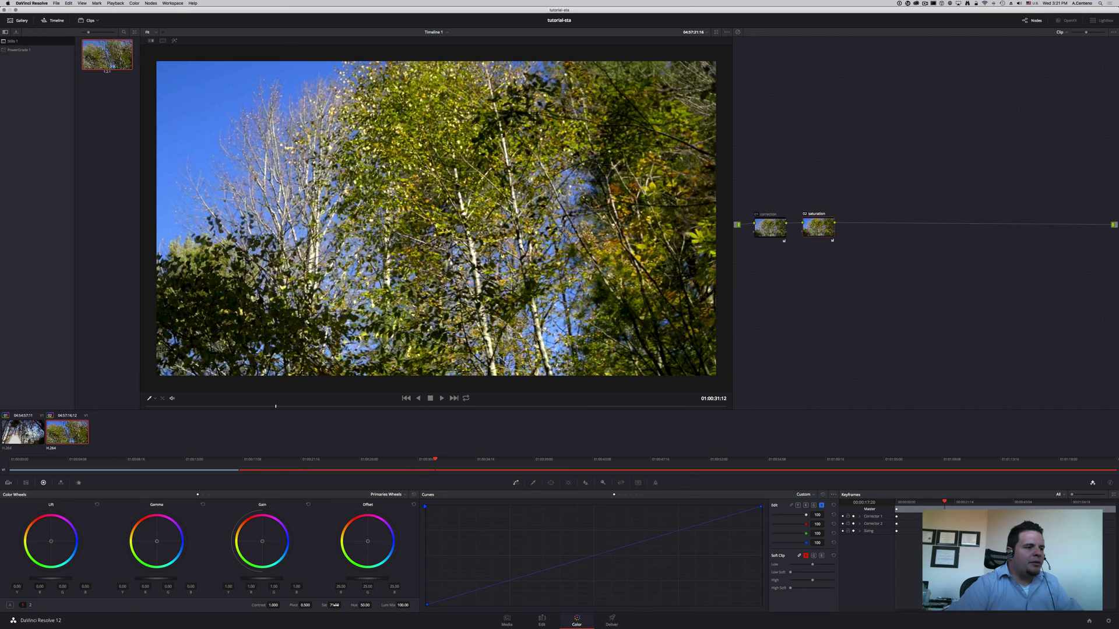
Show the saturation node's key settings in the Key palette
click(604, 483)
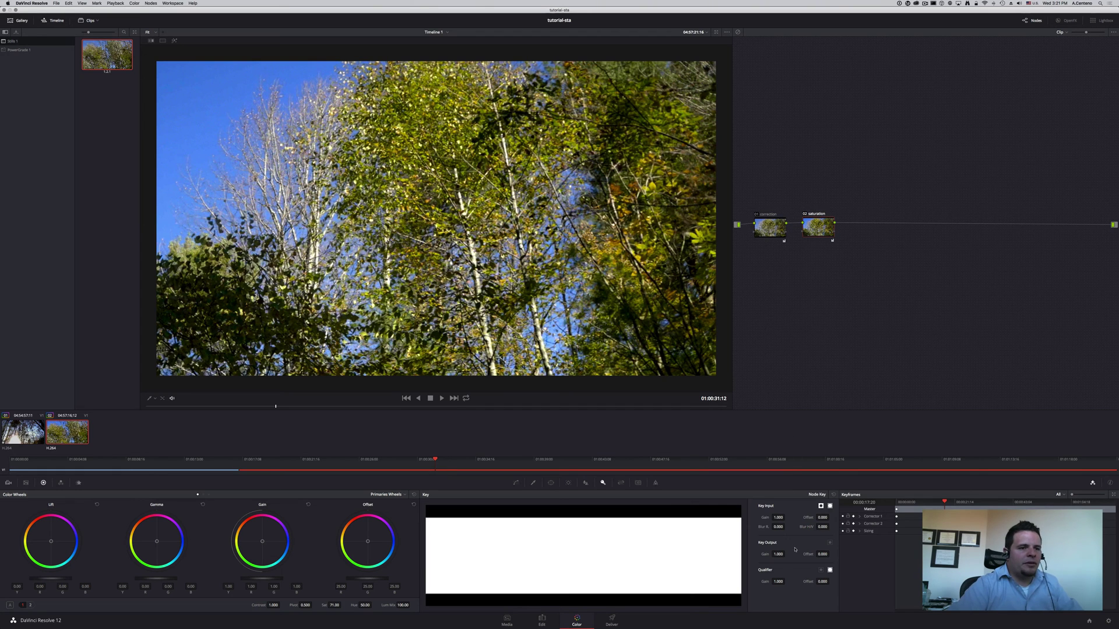
Set the saturation node's key output gain to 0.8, then lower it to 0.5
click(777, 555)
text(0.8)
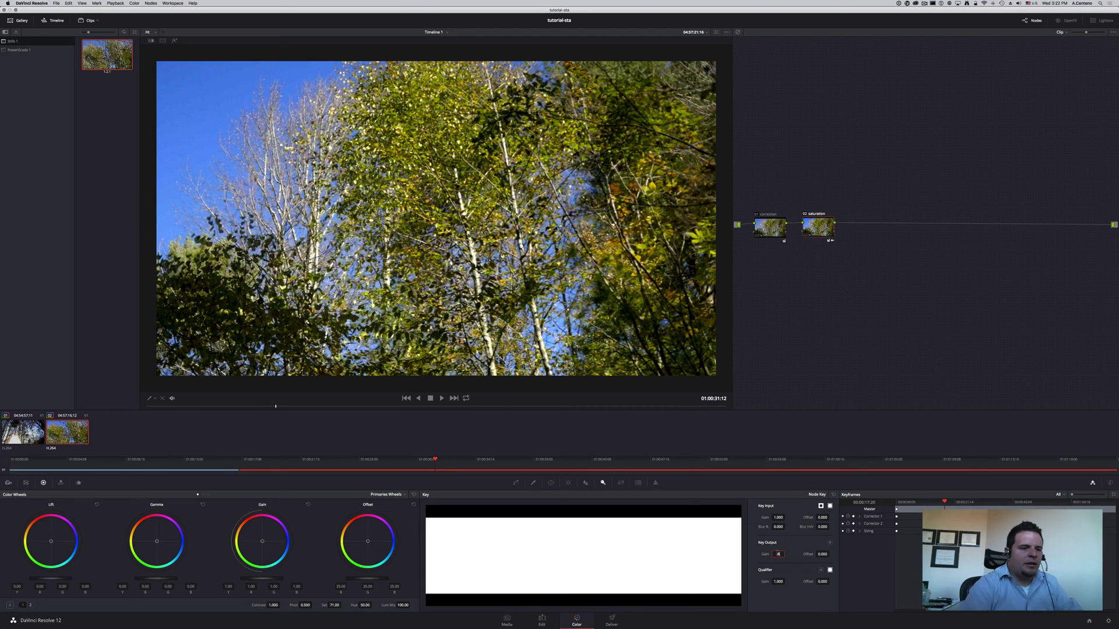
key(Return)
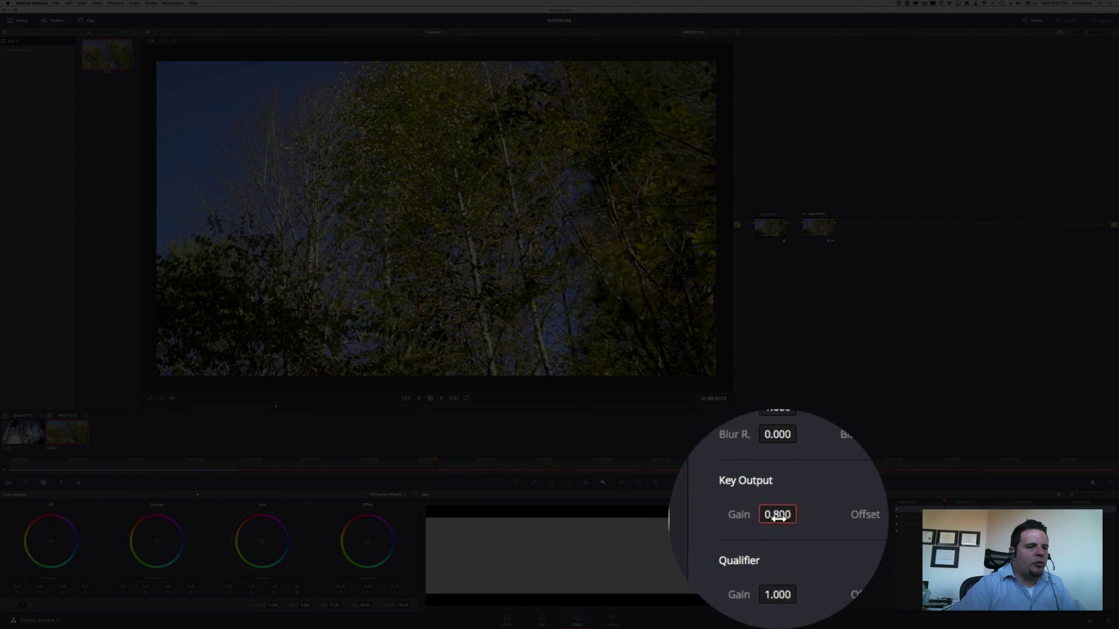
key(BackSpace)
key(BackSpace)
key(BackSpace)
key(BackSpace)
key(BackSpace)
text(0.5)
key(Return)
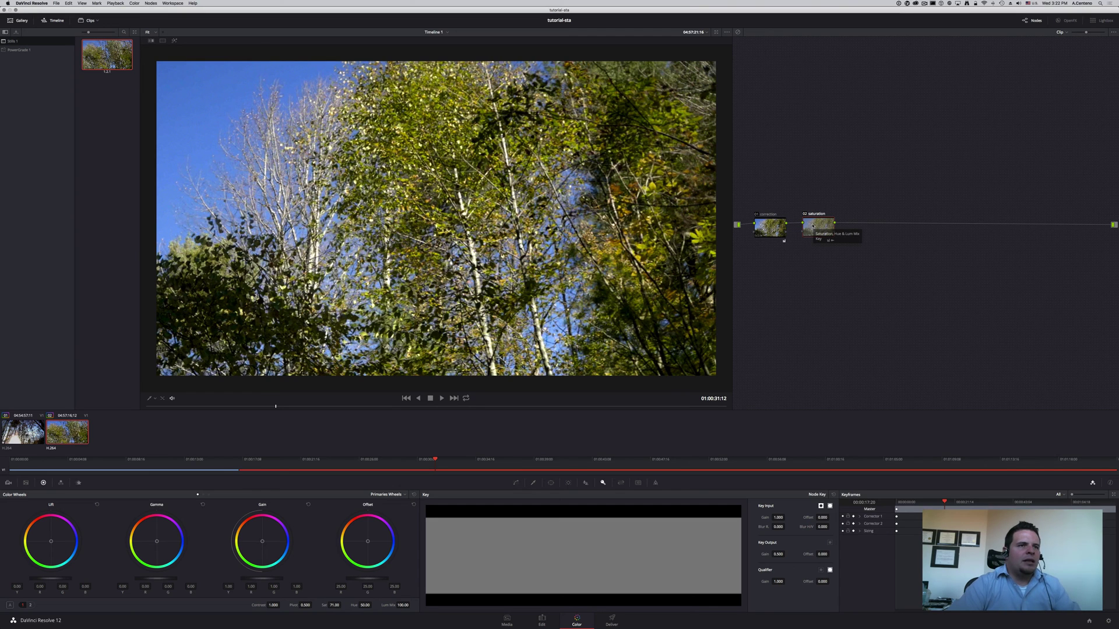
Delete the old saturation node, add a new serial node 02, and start renaming it
key(Delete)
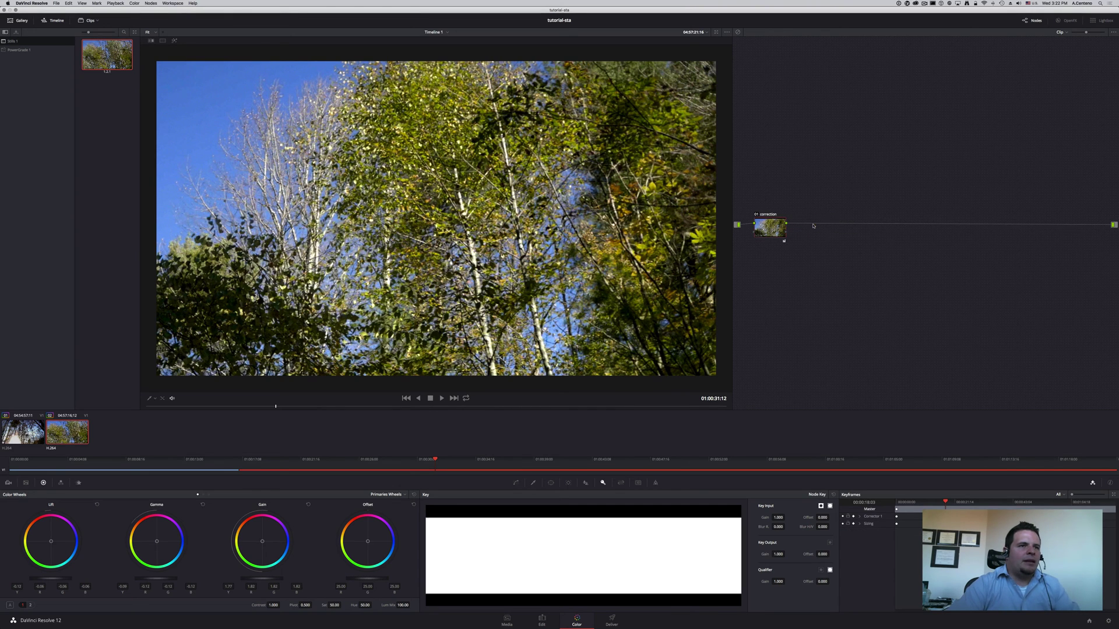
key(alt+s)
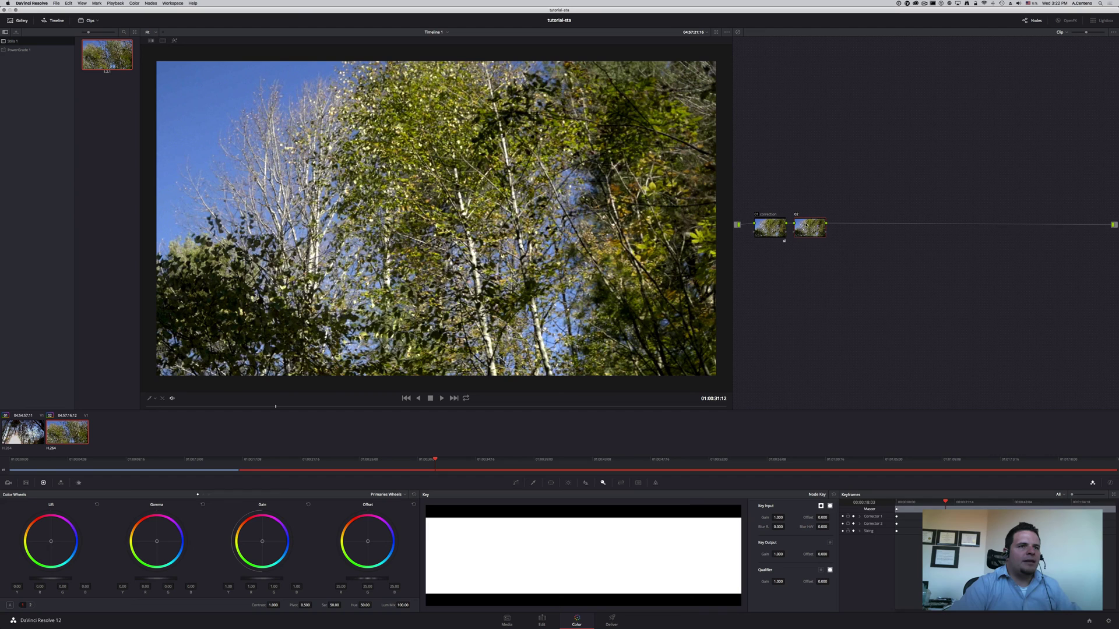
right_click(809, 228)
click(826, 230)
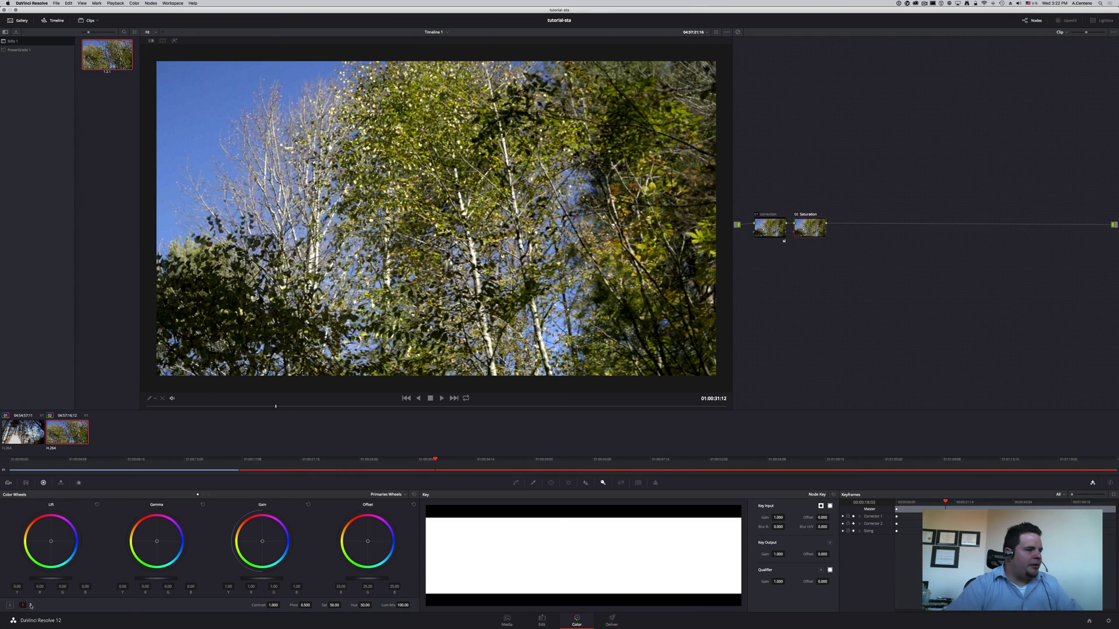
Bring up the Color Boost adjustments and set the Saturation node's key output gain to 0.8
click(31, 606)
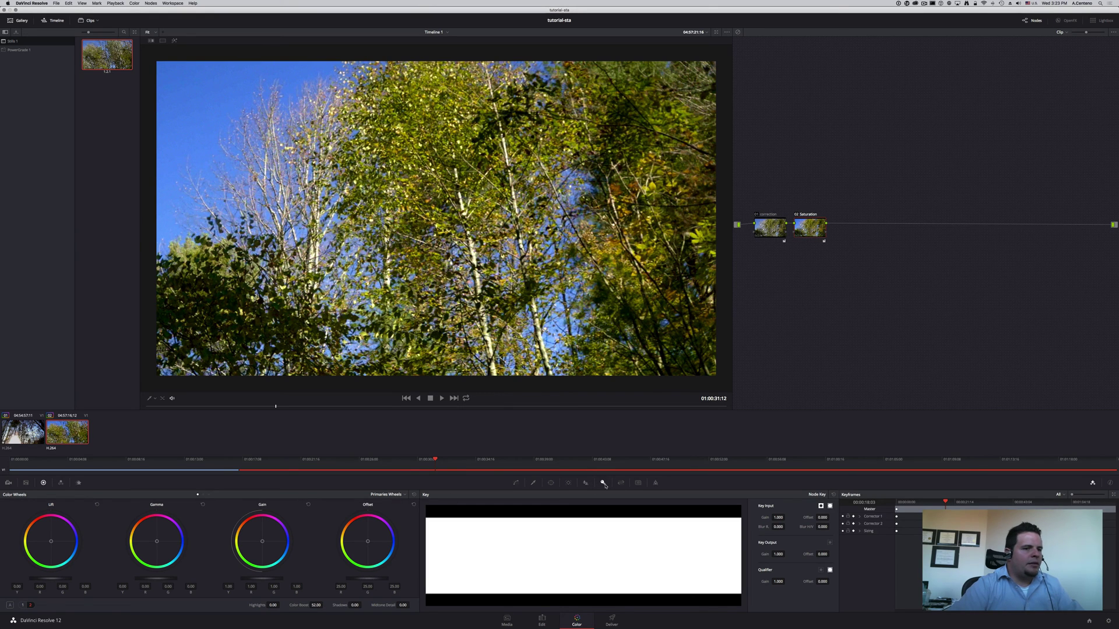
click(778, 554)
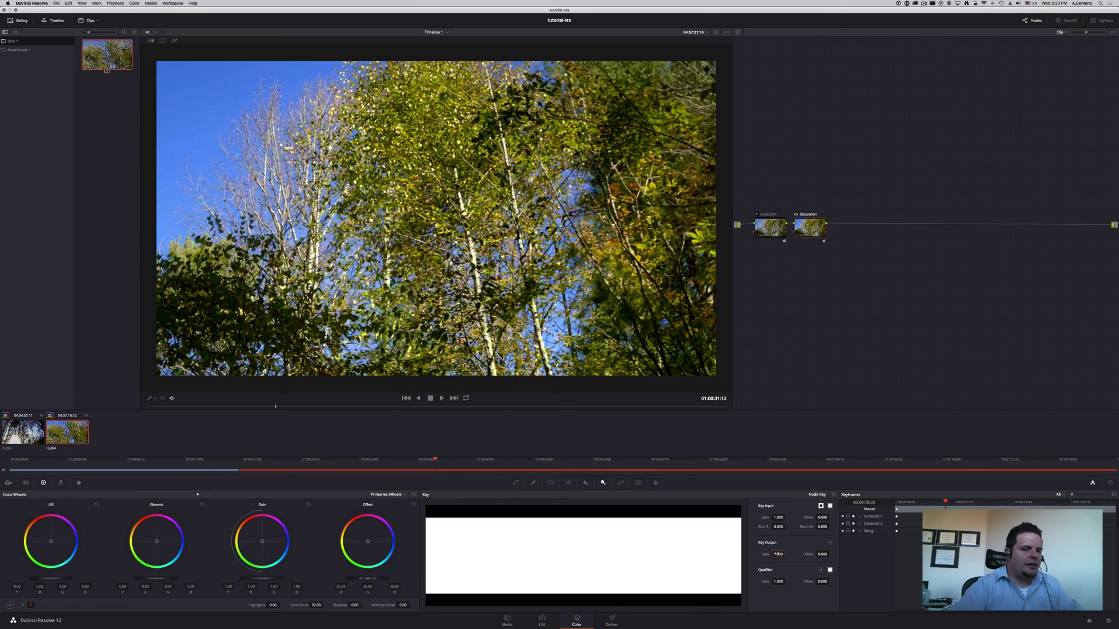
text(0.8)
key(Return)
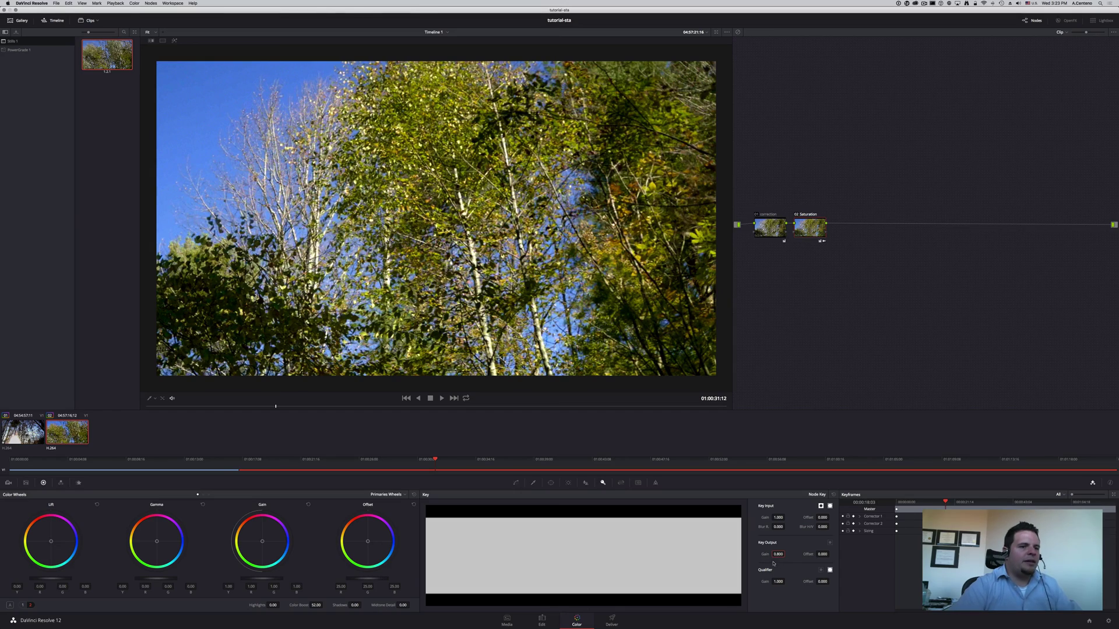
click(760, 262)
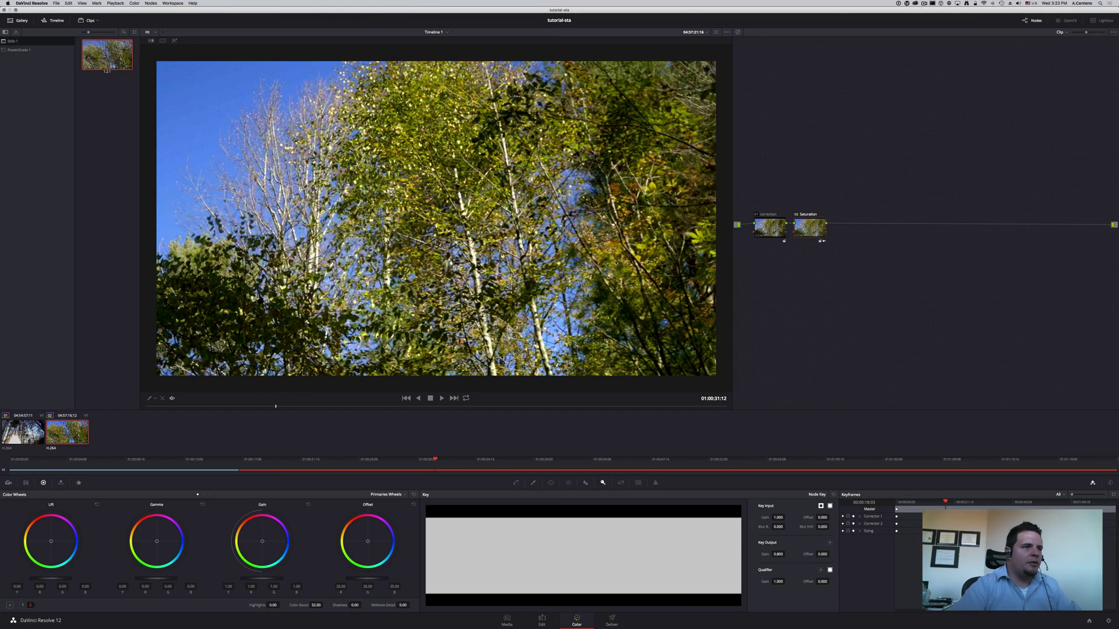
Play the clip forward, backward and forward again to review the grade
key(space)
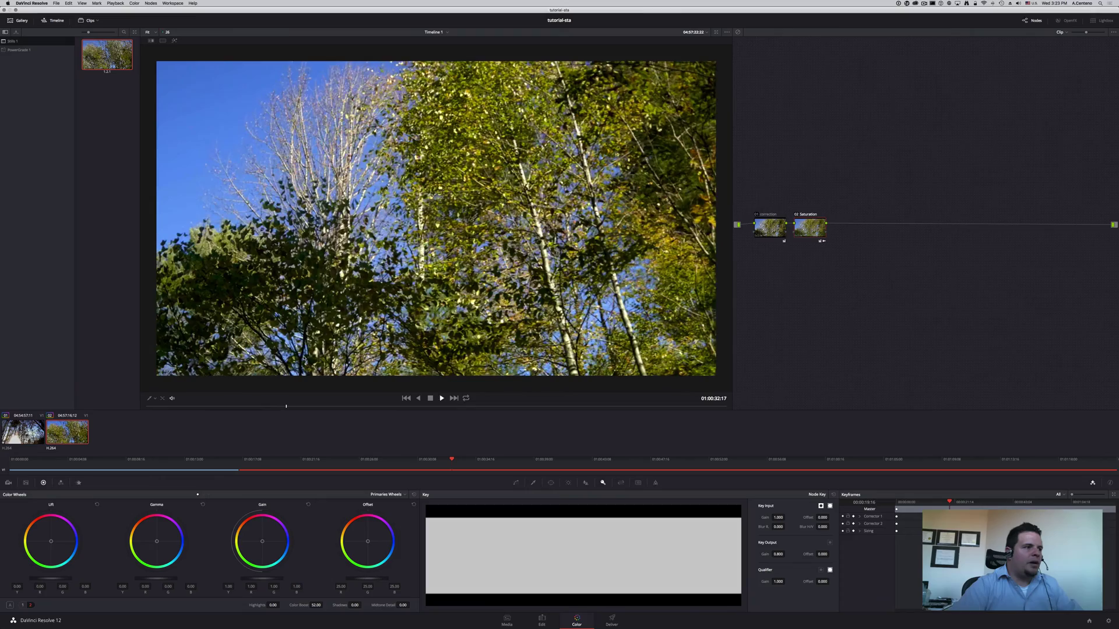
key(j)
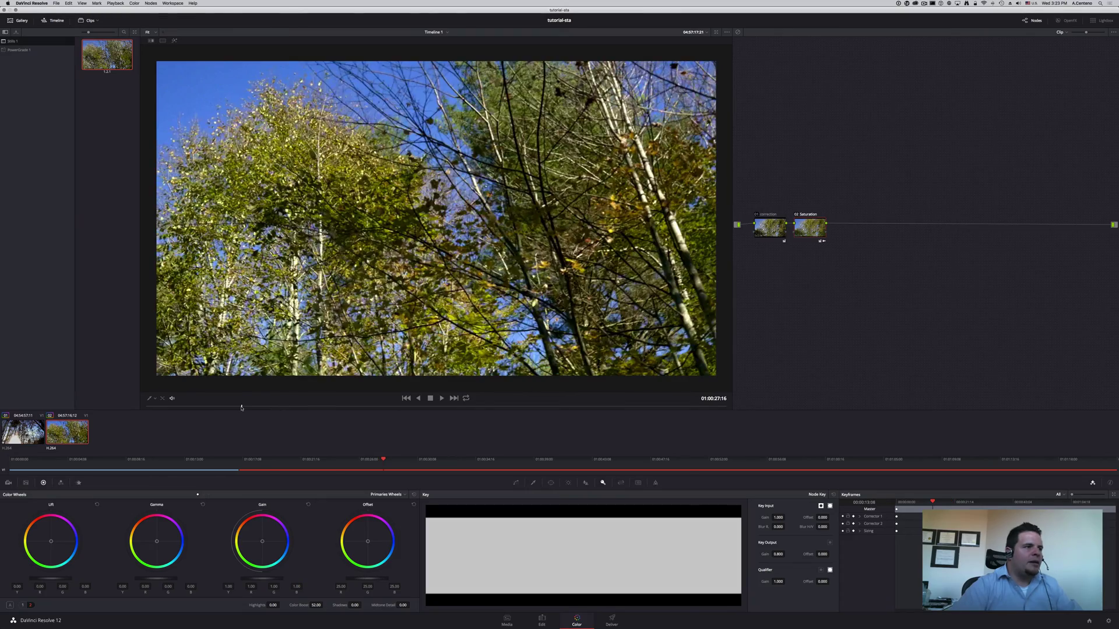
key(l)
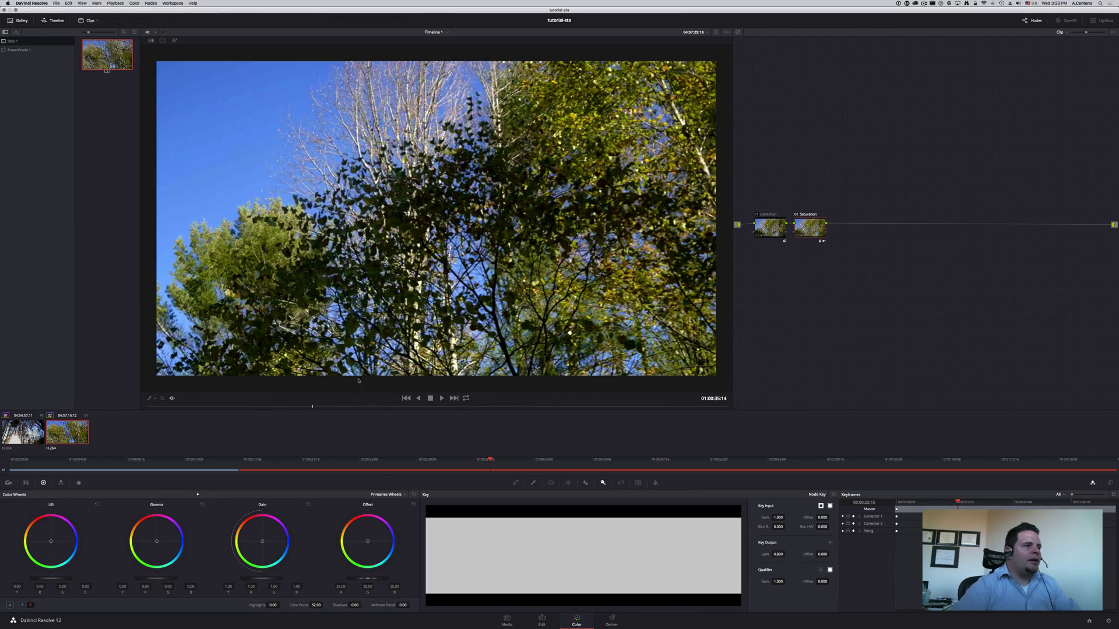
click(229, 407)
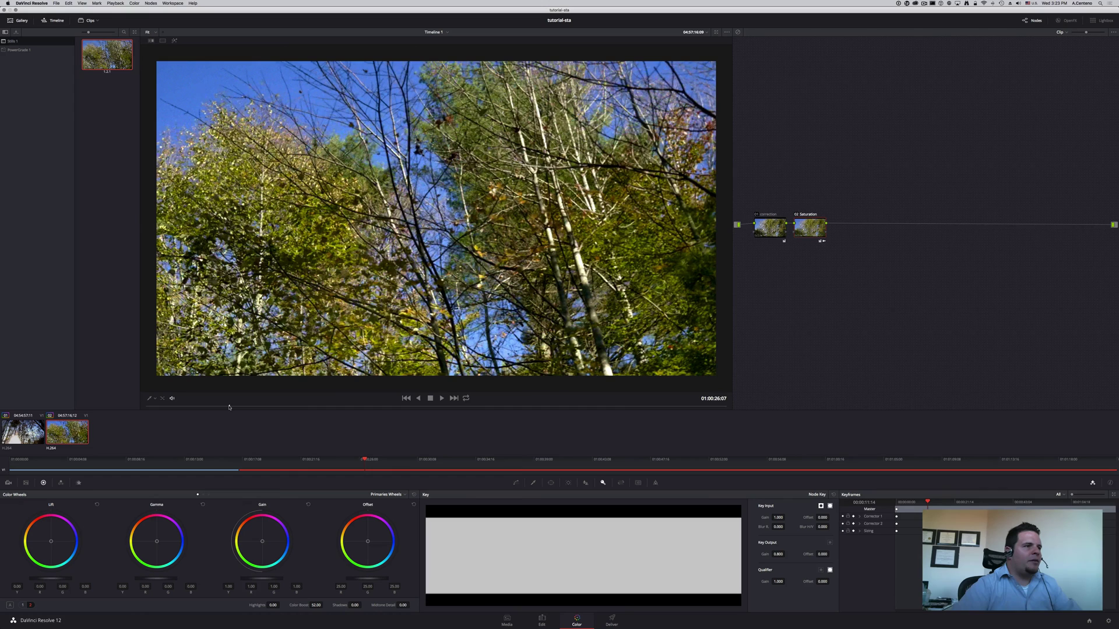